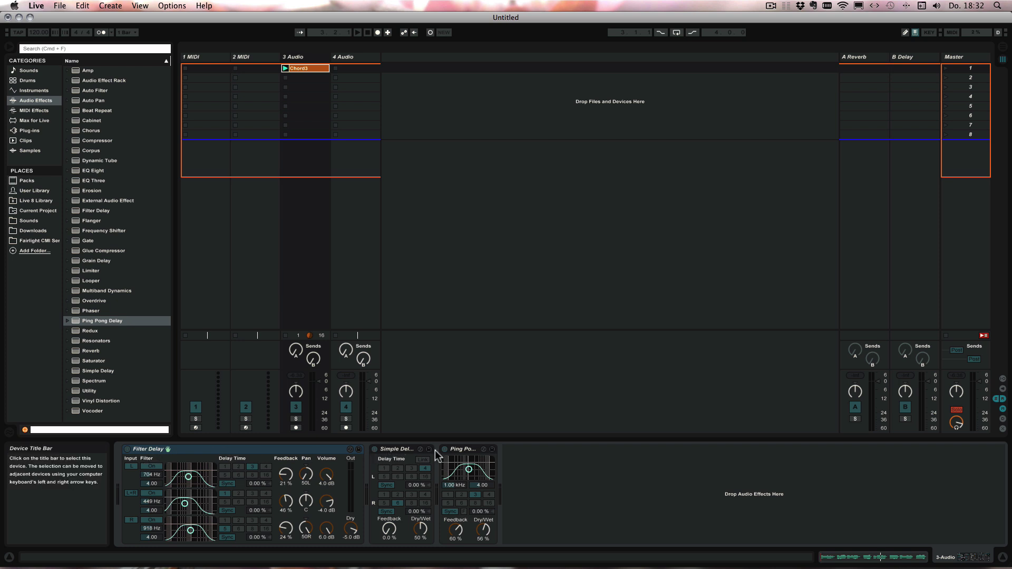
pyautogui.rightClick(242, 448)
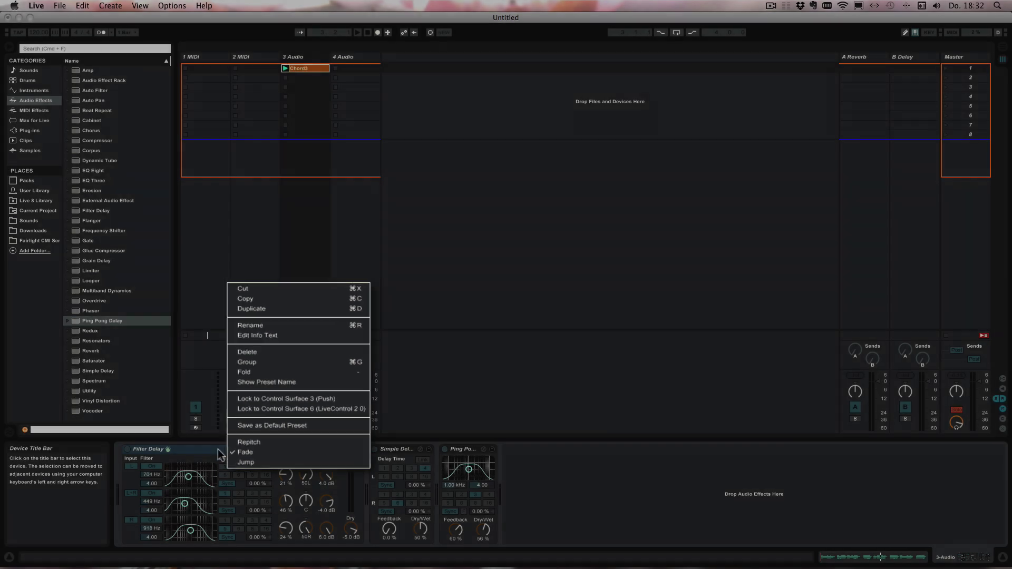
pyautogui.click(220, 453)
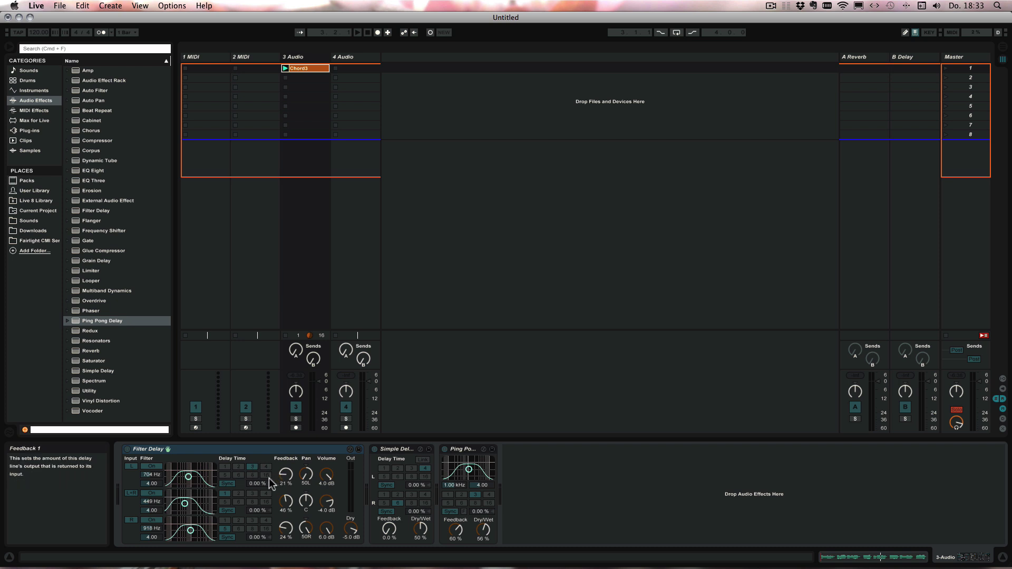
pyautogui.rightClick(236, 450)
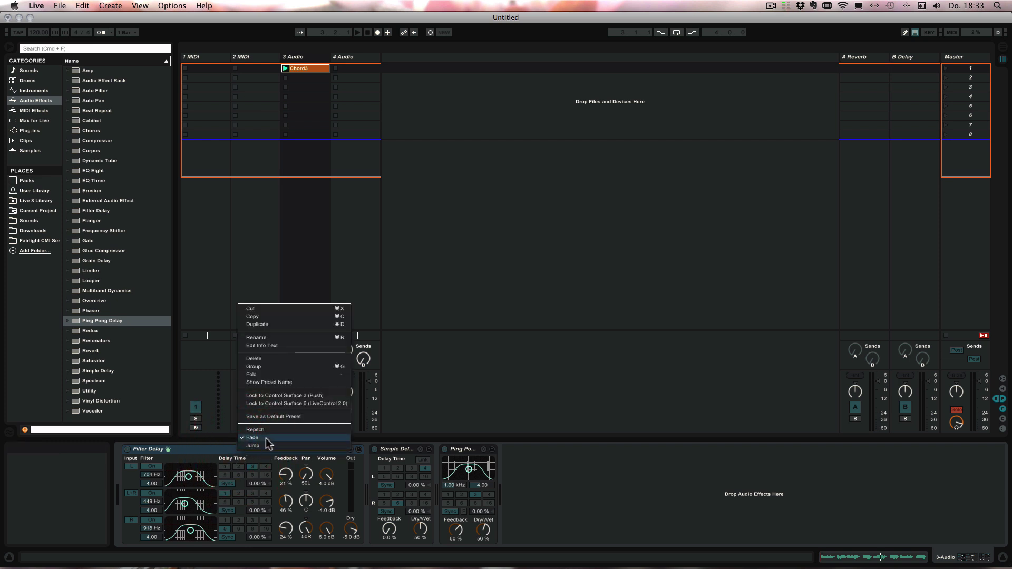
pyautogui.click(205, 452)
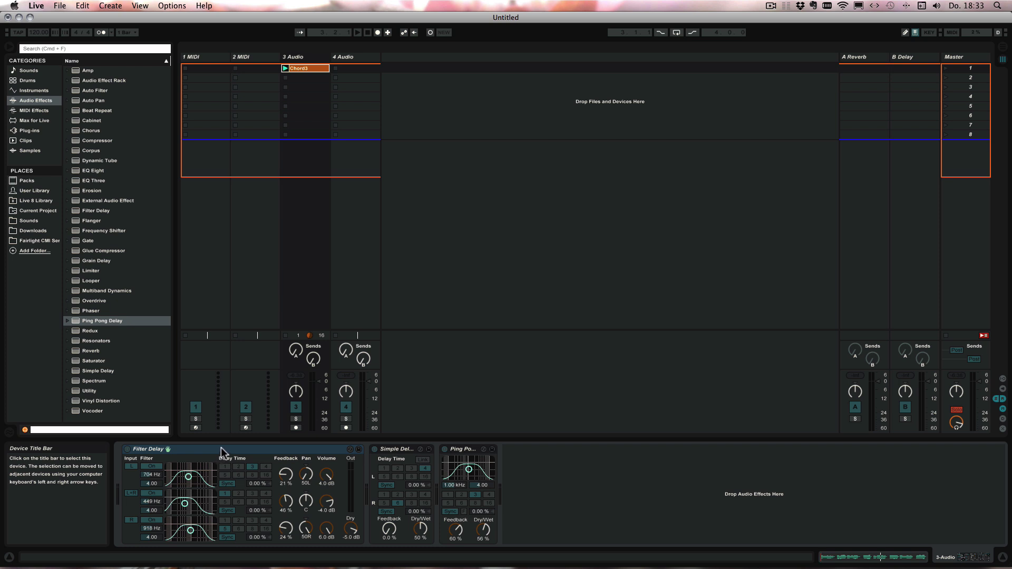
pyautogui.press('space')
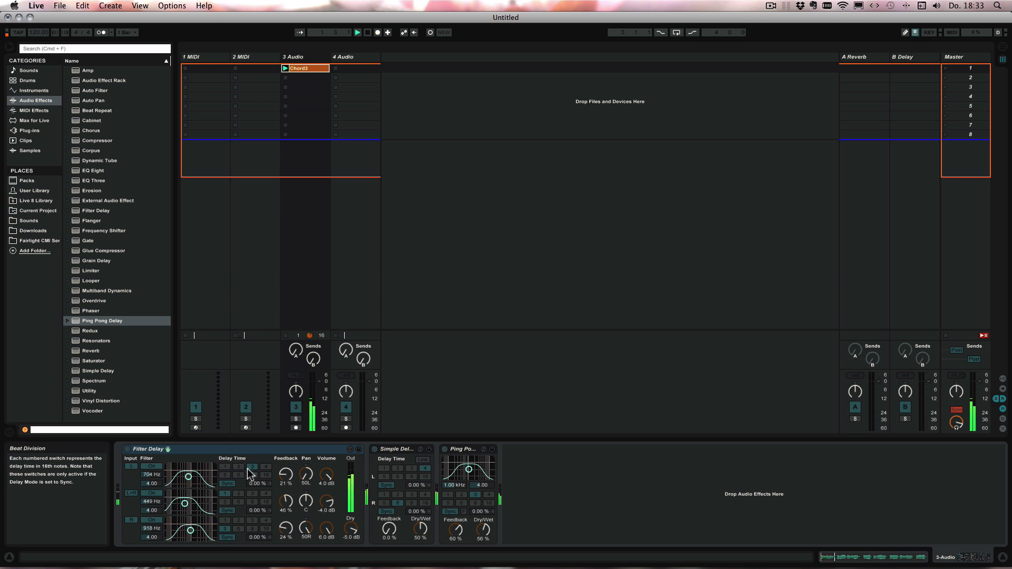
# - Set Filter Delay's left delay to 4 sixteenths and its L+R delay to 6 sixteenths
pyautogui.click(266, 475)
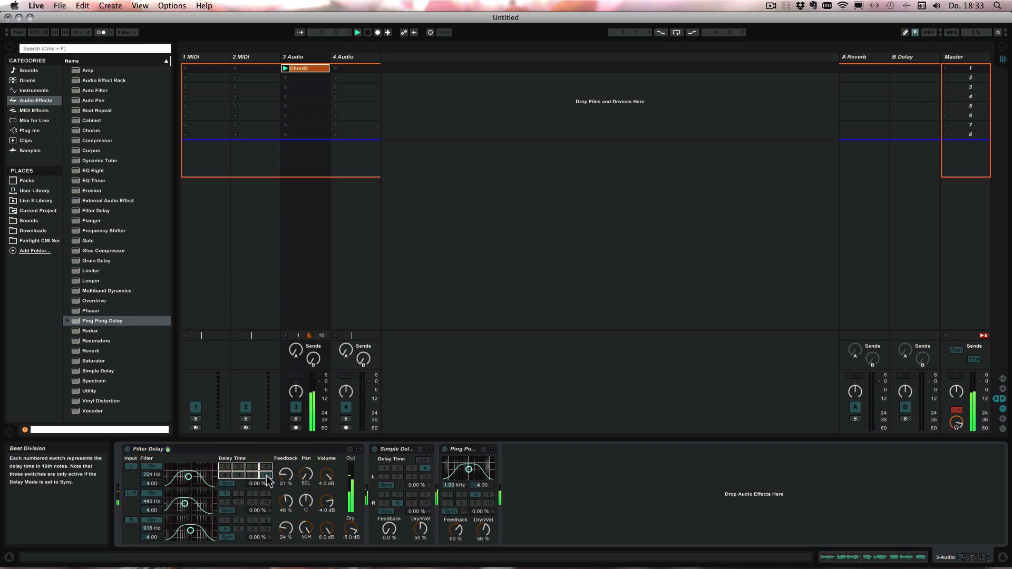
pyautogui.click(237, 466)
pyautogui.click(252, 467)
pyautogui.click(267, 467)
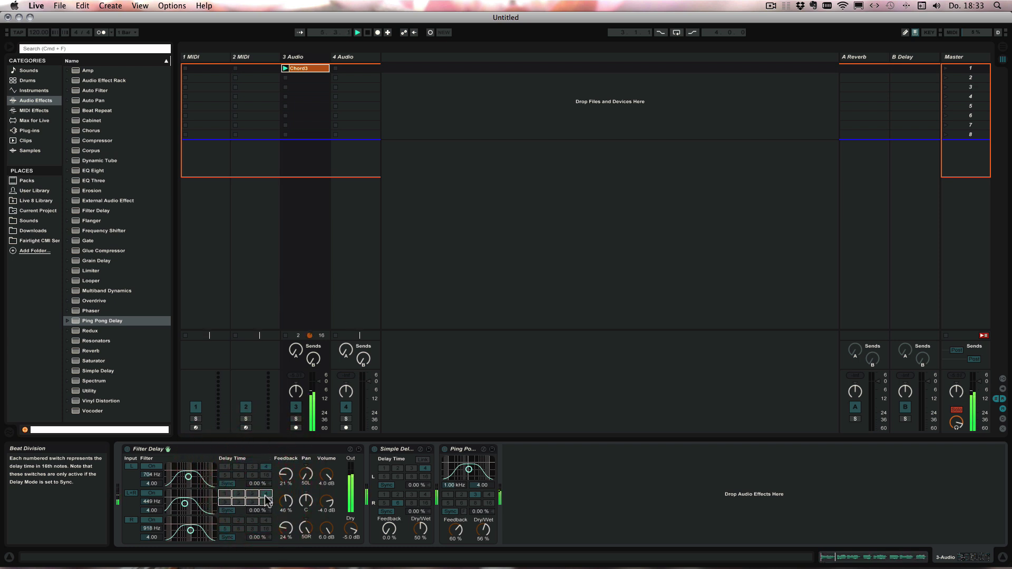
pyautogui.click(238, 504)
# - Put Filter Delay in Jump mode, set the left delay to 4 sixteenths, and try new L+R divisions
pyautogui.rightClick(244, 451)
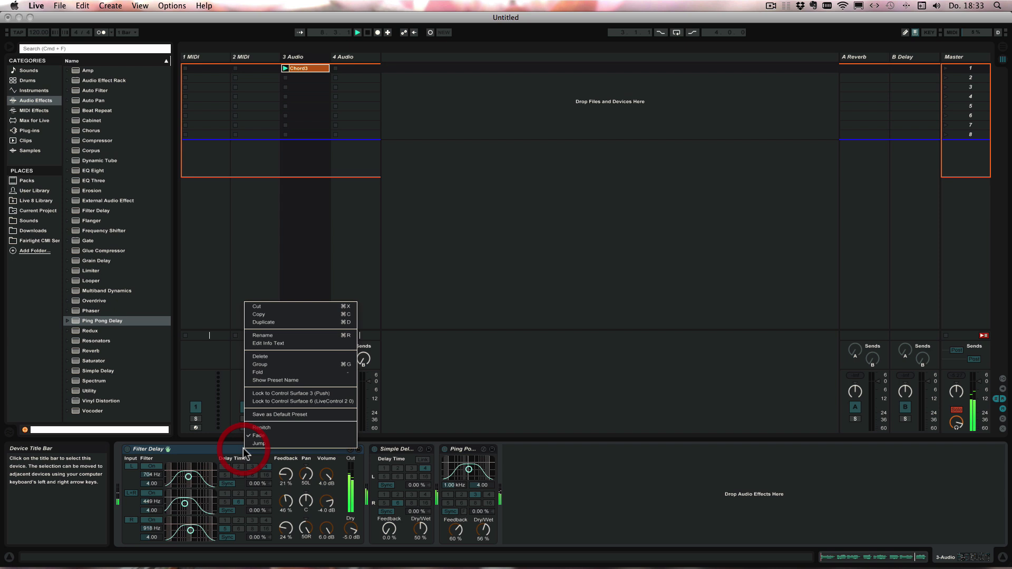
pyautogui.click(255, 447)
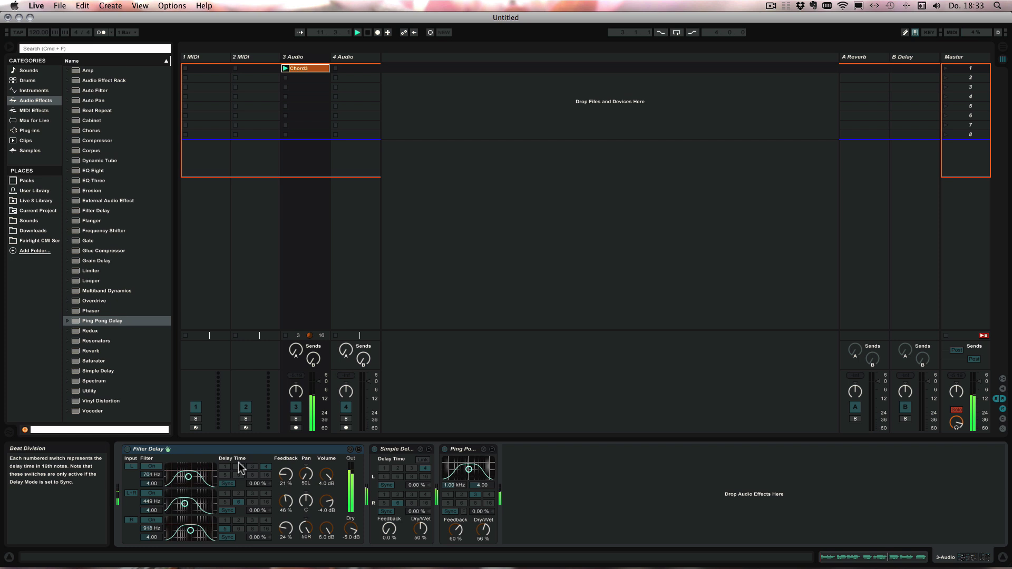
pyautogui.click(251, 476)
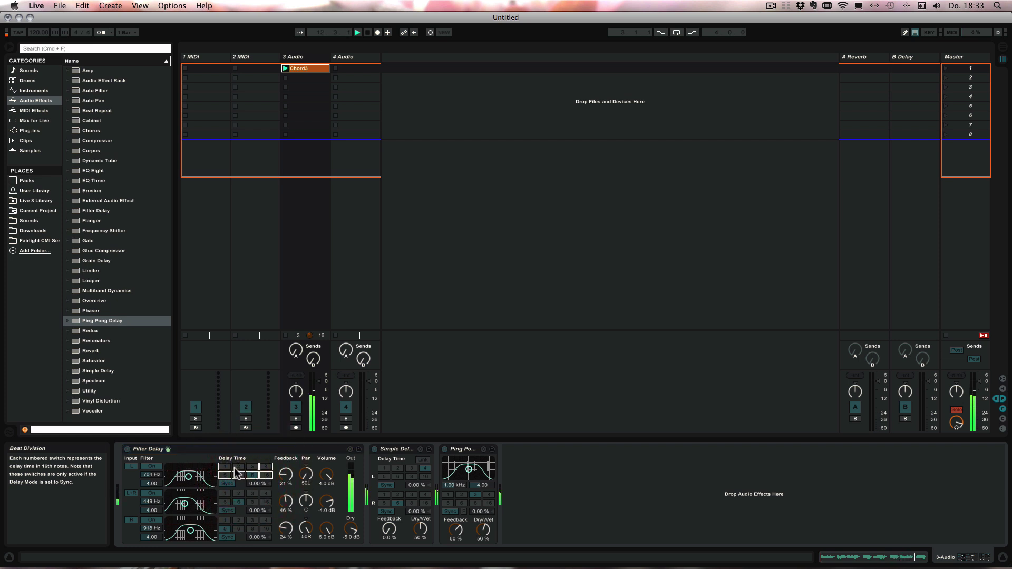
pyautogui.click(264, 468)
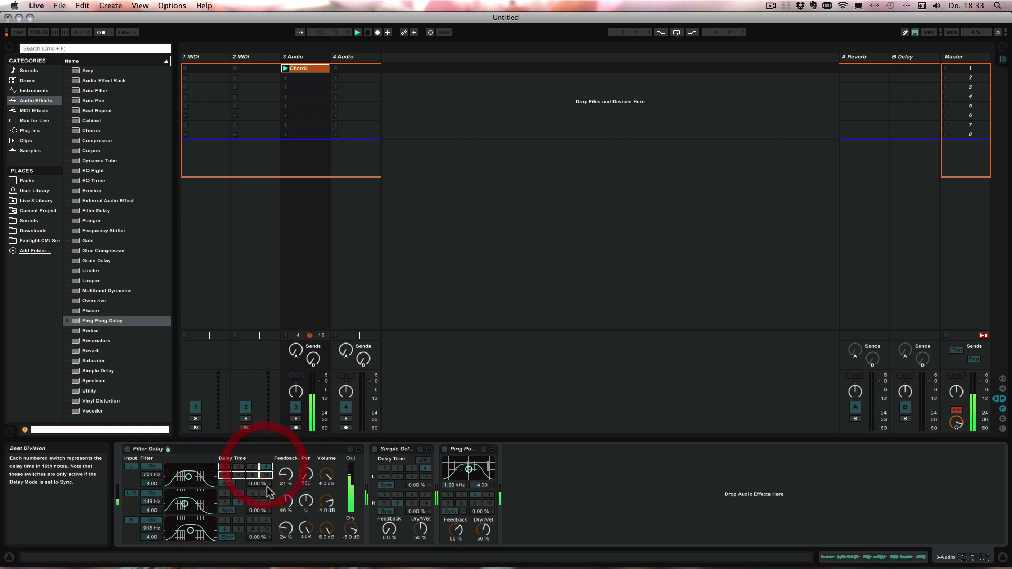
pyautogui.click(263, 494)
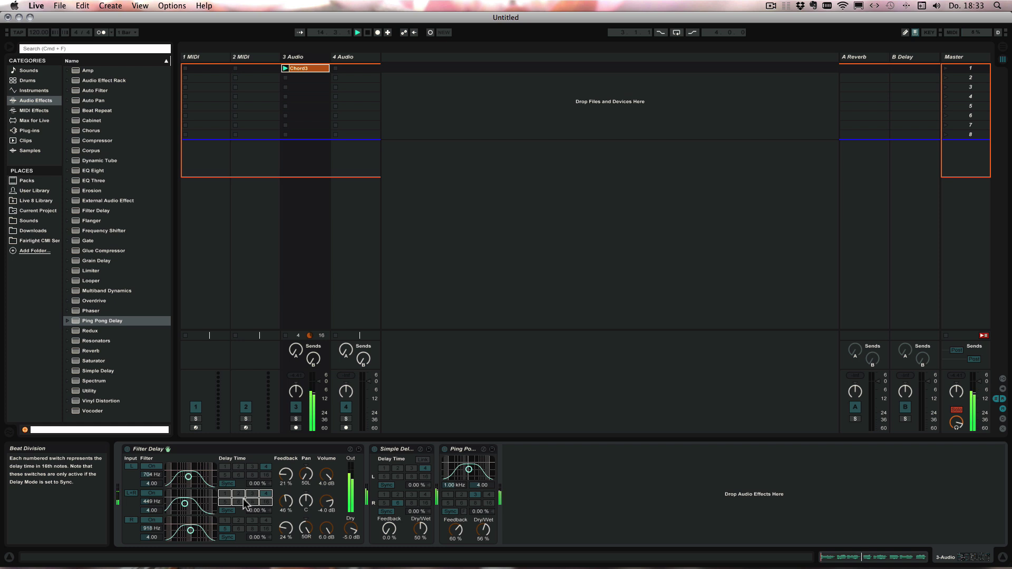
pyautogui.click(252, 501)
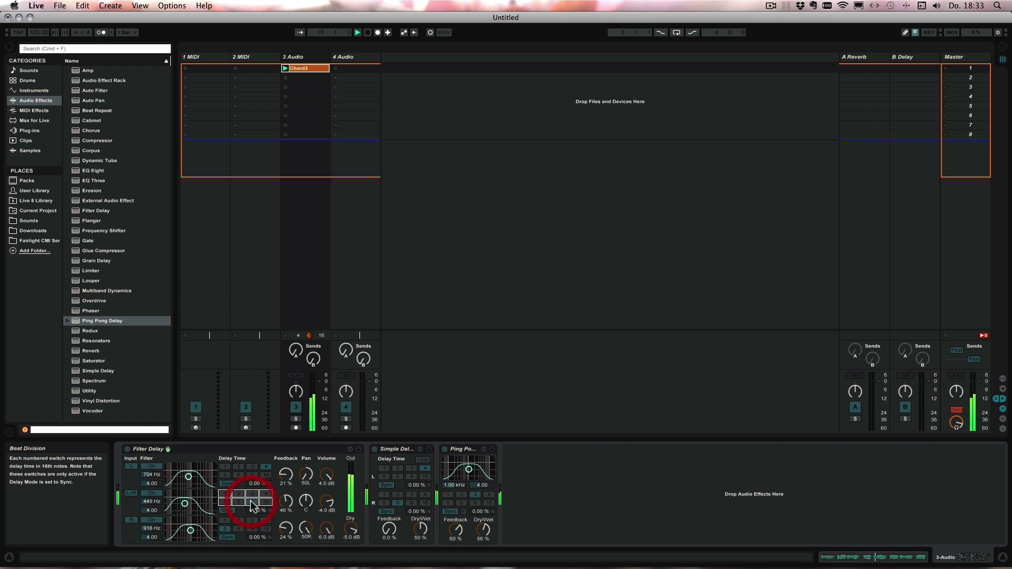
# - Switch Filter Delay to Repitch mode and try left delays of 2 and 16 sixteenths
pyautogui.rightClick(241, 452)
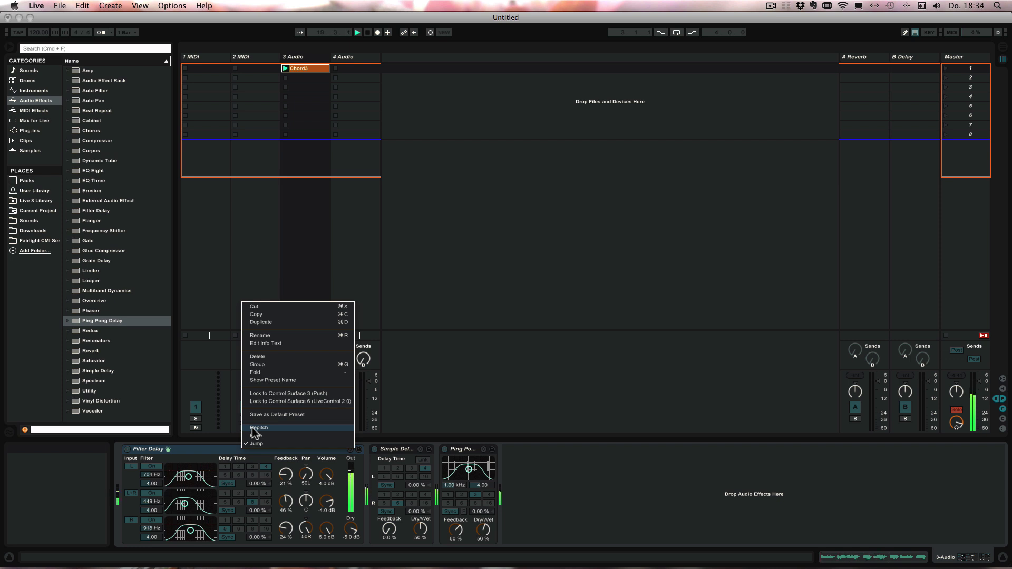
pyautogui.click(255, 430)
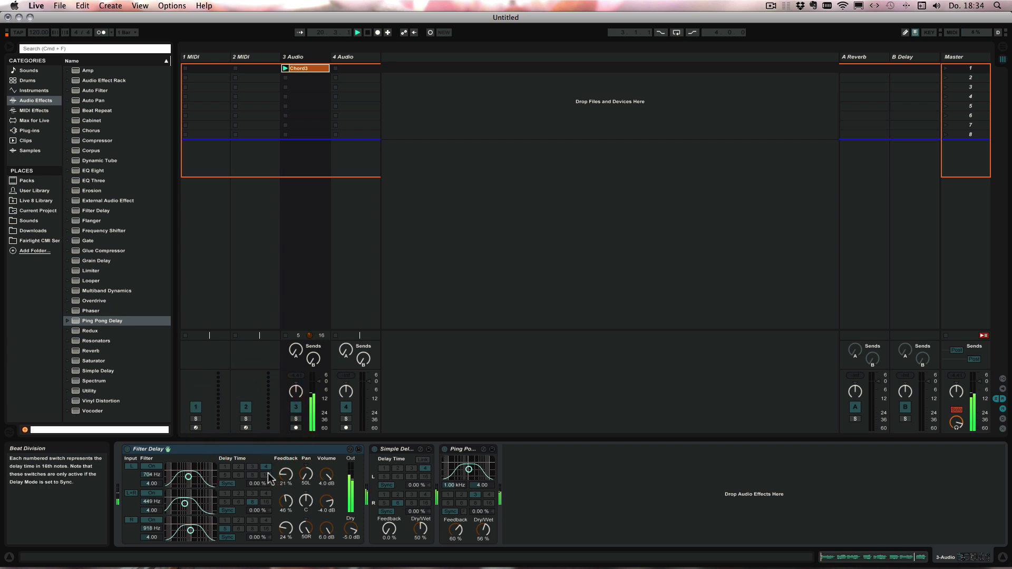
pyautogui.click(241, 468)
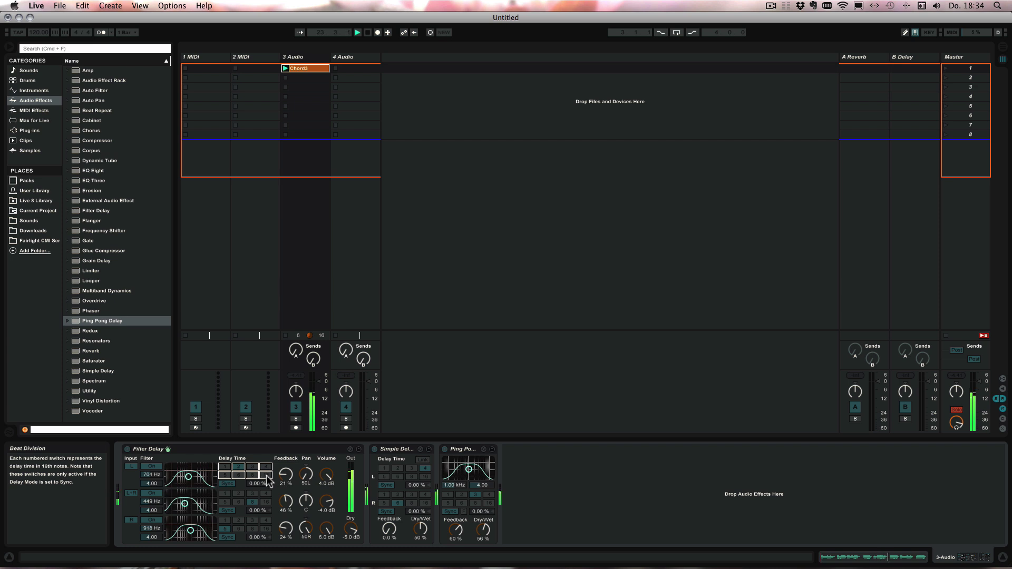
pyautogui.click(265, 475)
# - Settle the left delay at 4 sixteenths, the right at 16, and Feedback 1 at 21%
pyautogui.click(250, 476)
pyautogui.click(264, 467)
pyautogui.click(265, 529)
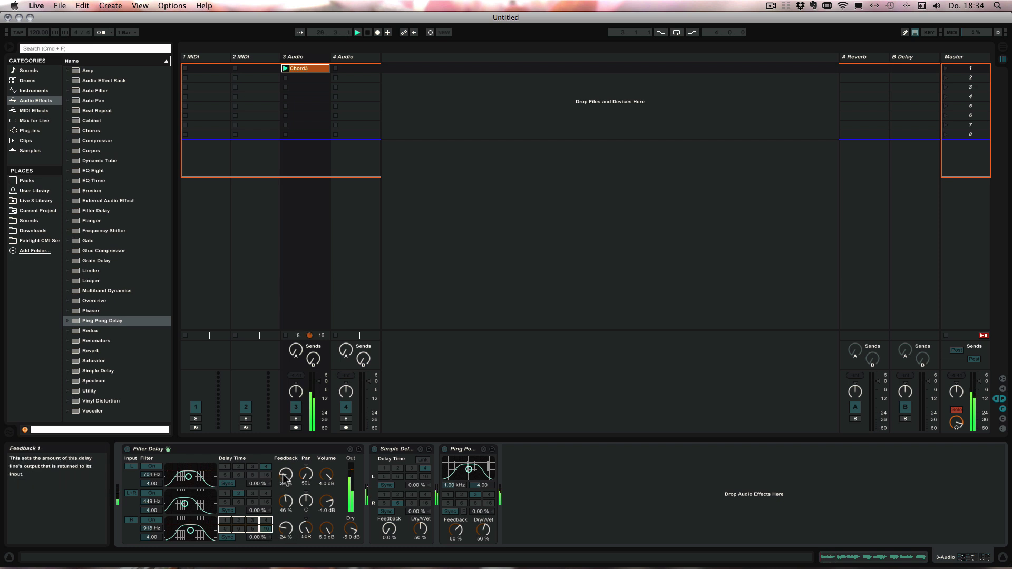
pyautogui.moveTo(285, 477); pyautogui.dragTo(285, 501)
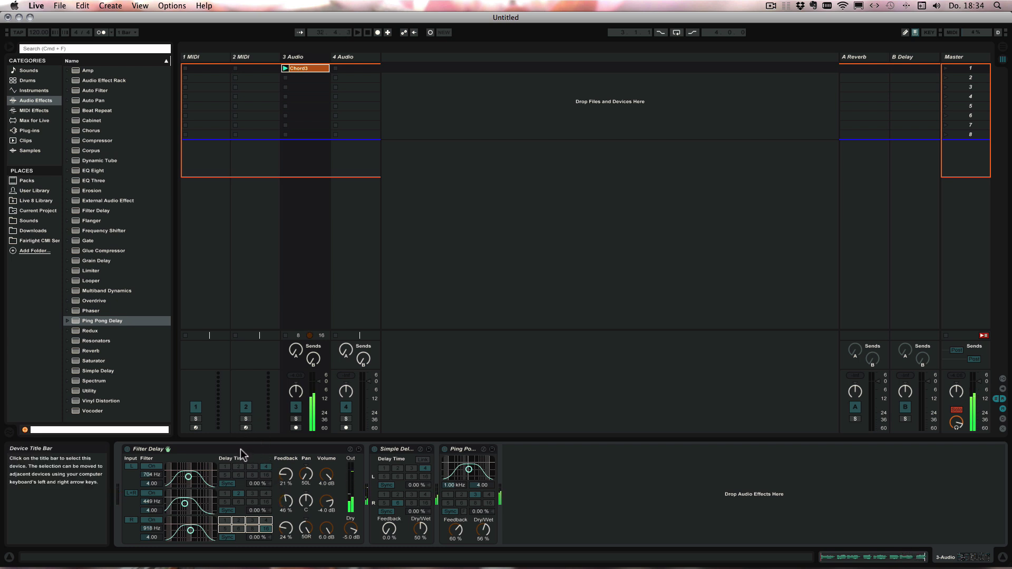
# - Turn Filter Delay off, switch Simple Delay to Repitch mode, and start playback
pyautogui.click(127, 449)
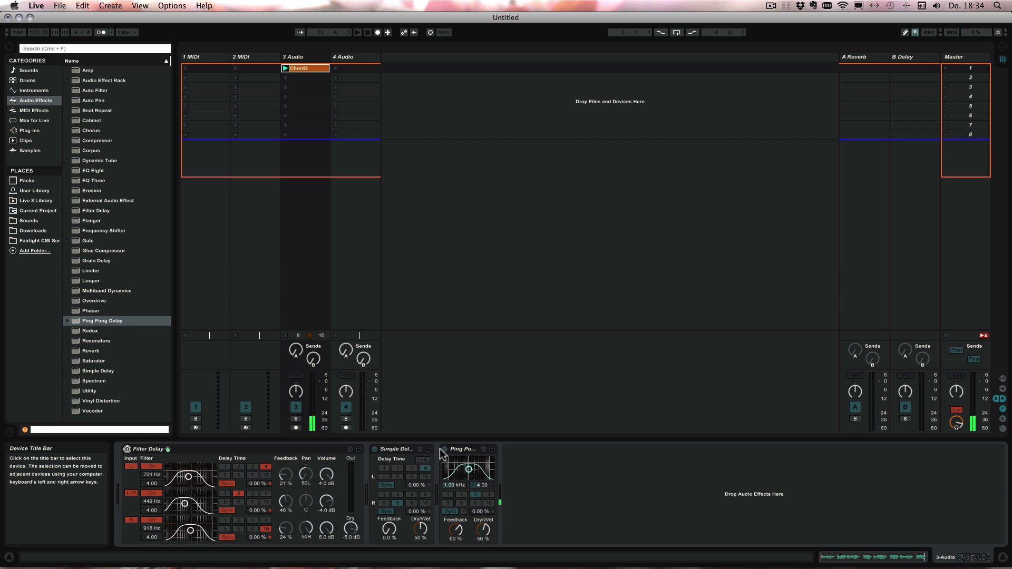
pyautogui.rightClick(401, 450)
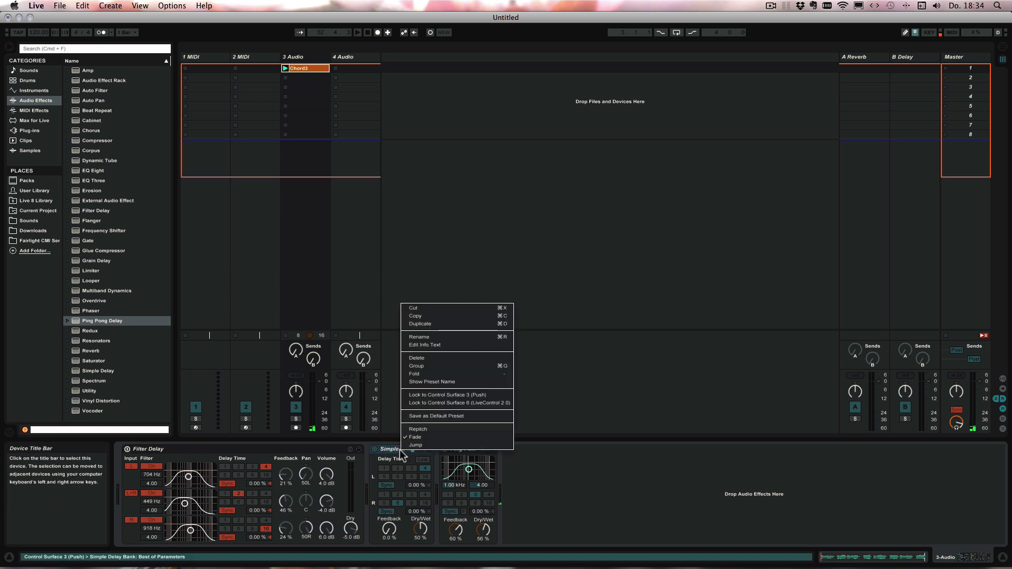
pyautogui.click(414, 430)
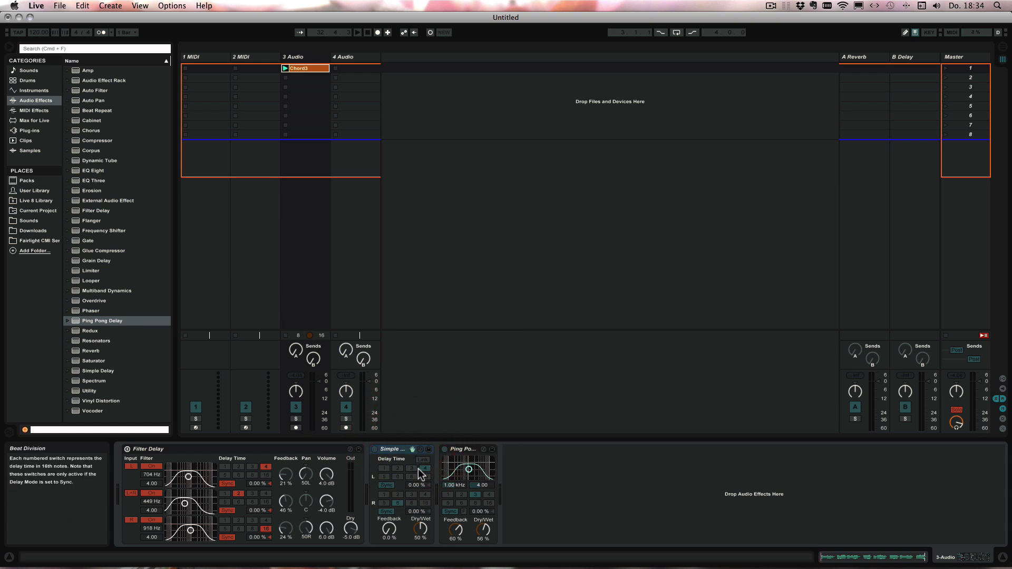
pyautogui.press('space')
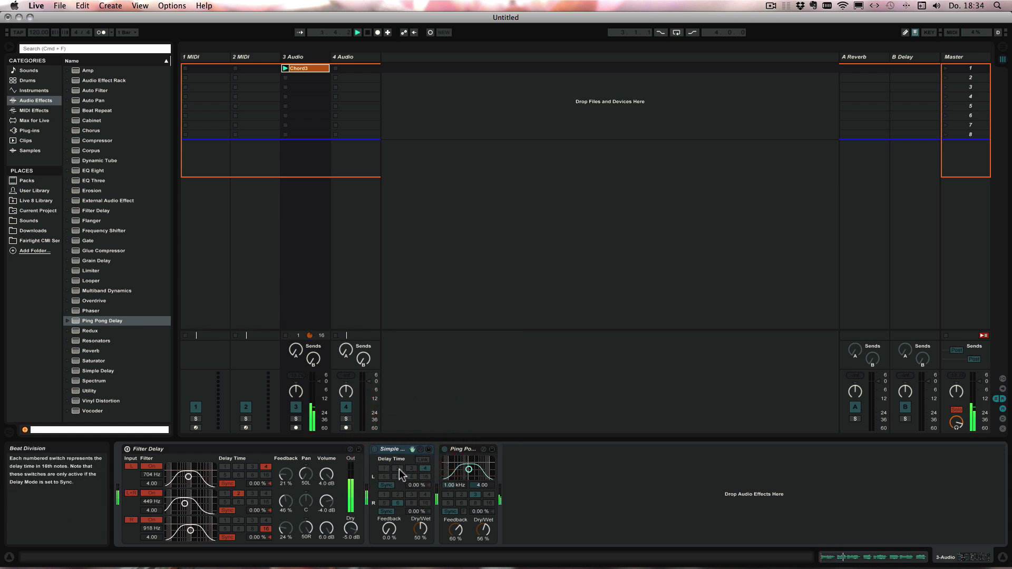
# - Set Simple Delay's left delay to 2, then 16 sixteenths, and link left and right times
pyautogui.click(399, 469)
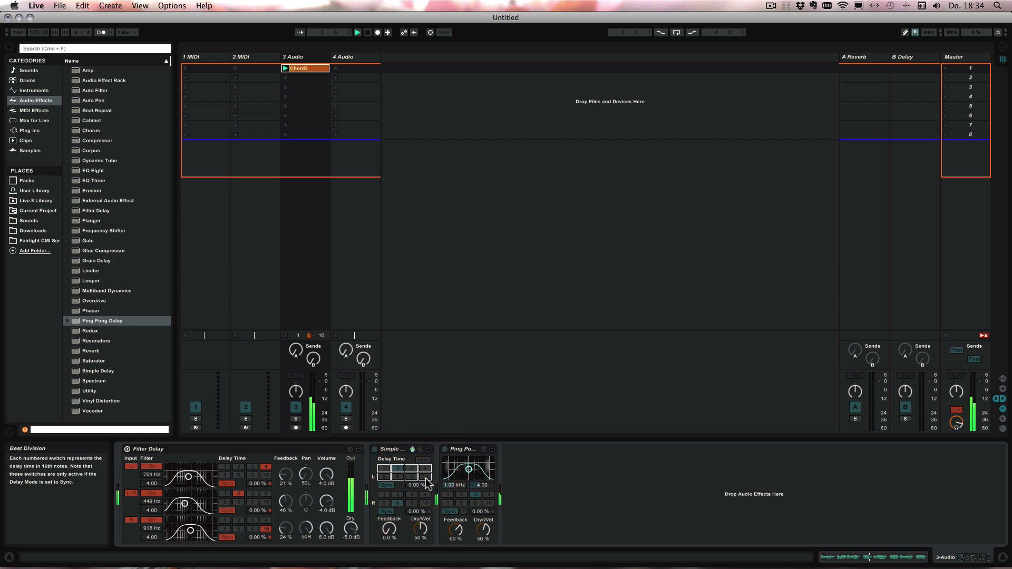
pyautogui.click(425, 476)
pyautogui.click(422, 460)
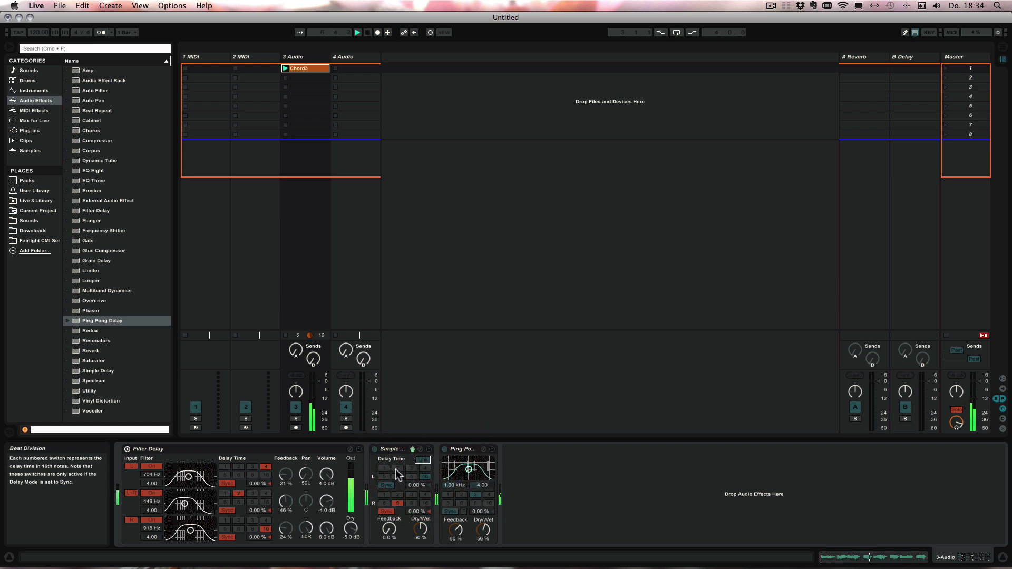
# - Audition Simple Delay left delays of 2, 4, 8, 16, 1 and 6 sixteenths
pyautogui.click(396, 468)
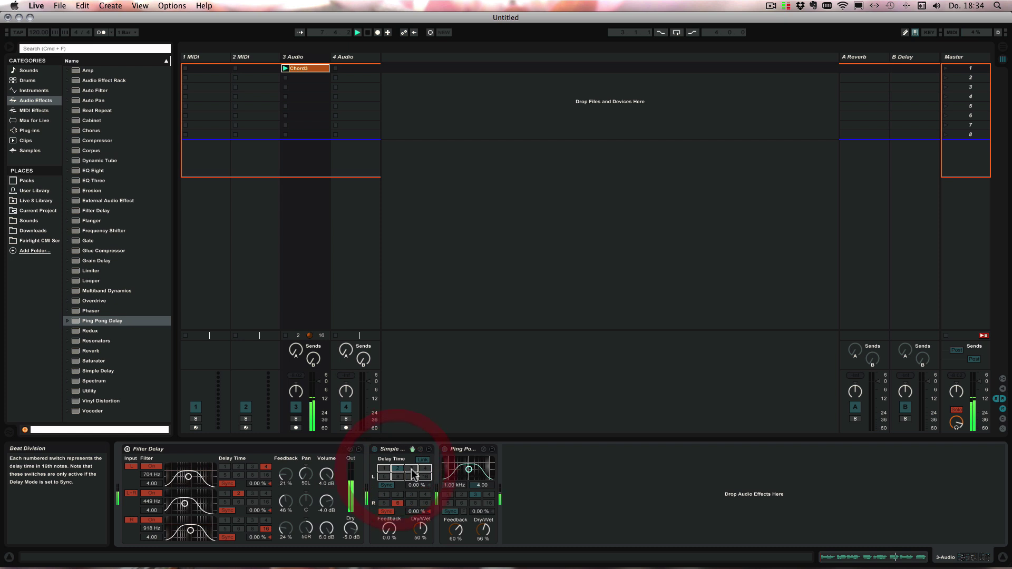
pyautogui.click(425, 468)
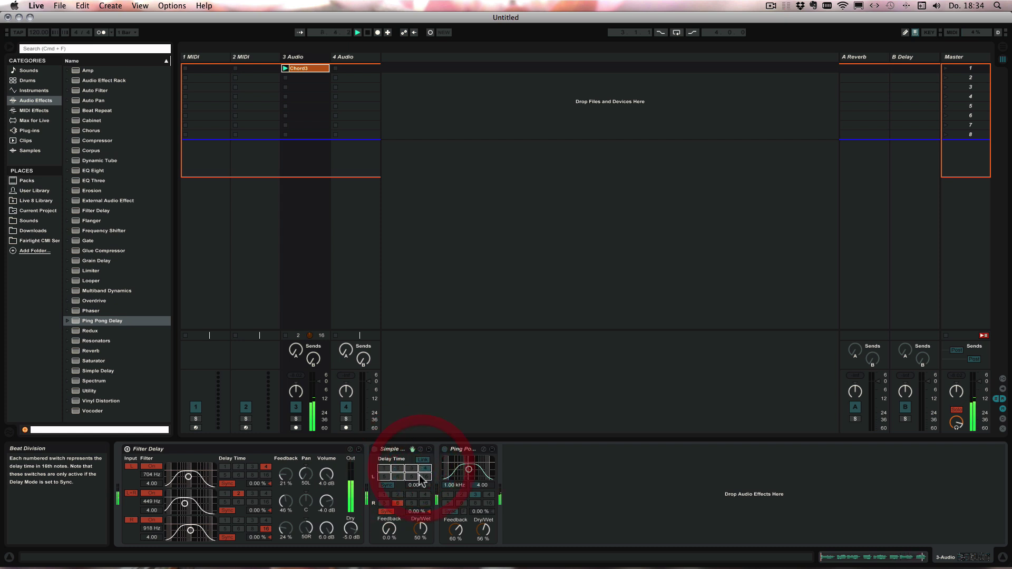
pyautogui.click(411, 477)
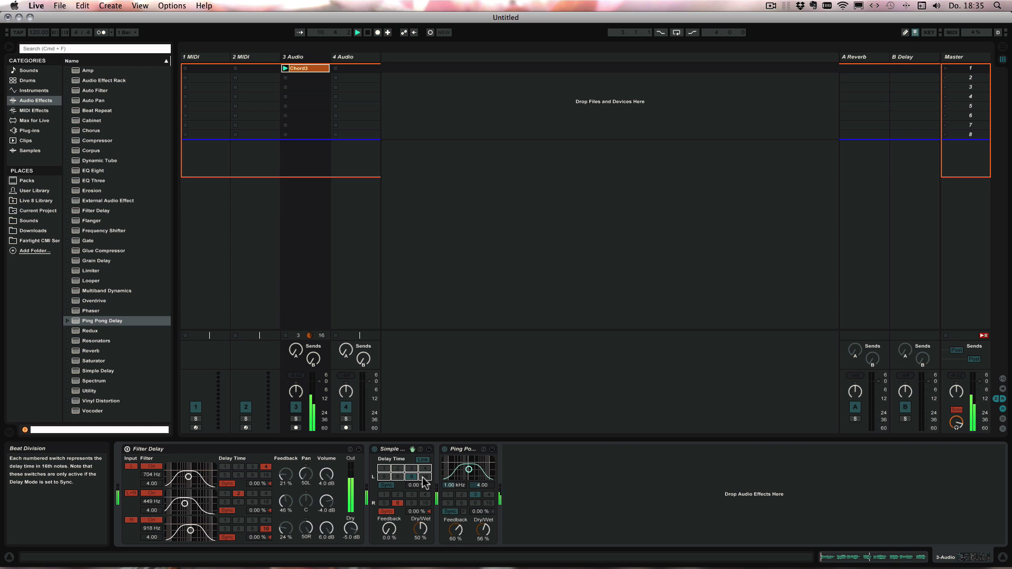
pyautogui.click(424, 476)
pyautogui.click(386, 477)
pyautogui.click(398, 477)
# - Settle Simple Delay's left delay at 16 sixteenths and compare it bypassed and active
pyautogui.click(413, 470)
pyautogui.click(387, 469)
pyautogui.click(424, 477)
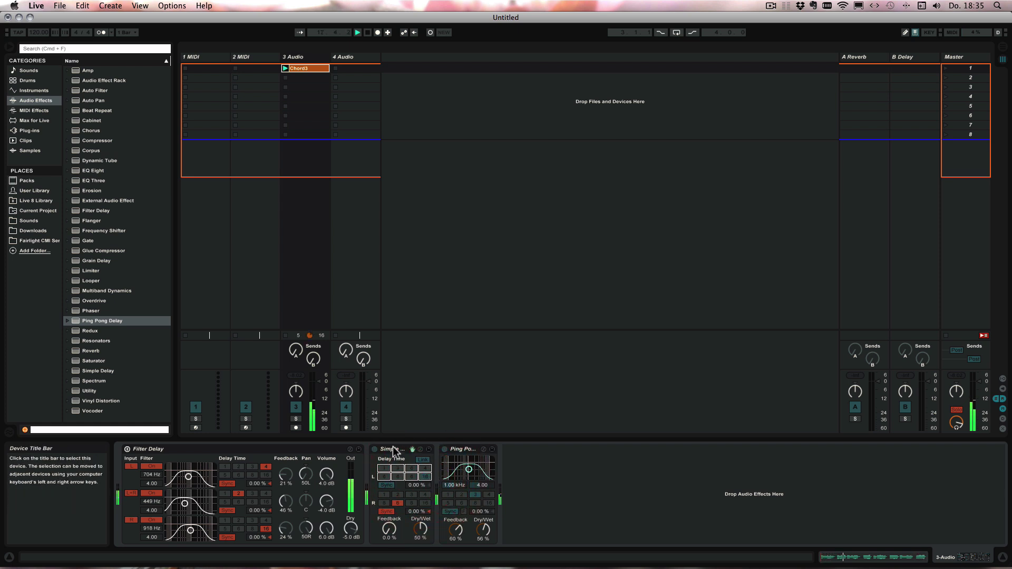
pyautogui.click(375, 449)
pyautogui.click(376, 449)
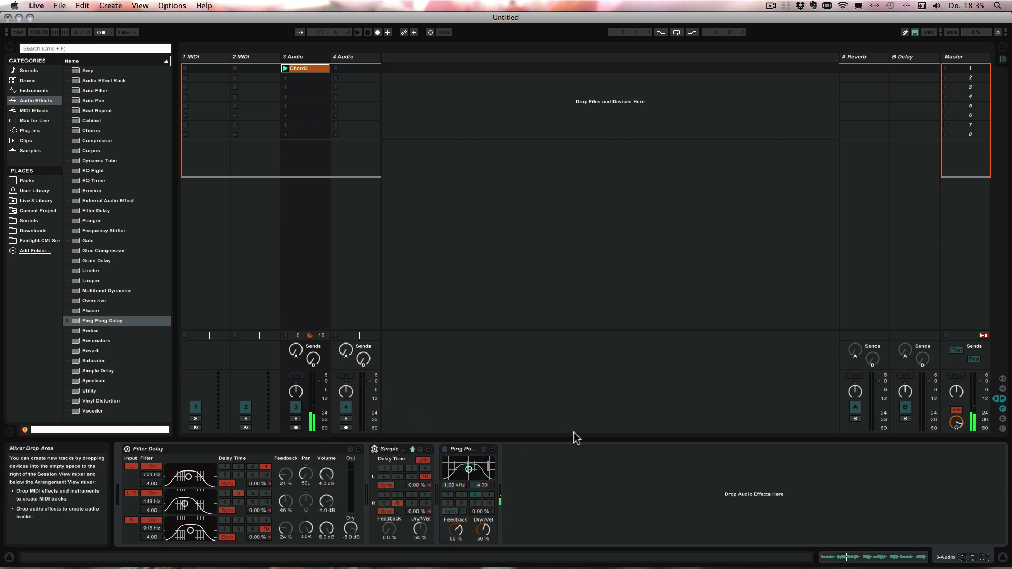
pyautogui.click(458, 451)
# - Set Ping Pong Delay to Repitch mode, start playback, and choose a 16-sixteenth delay time
pyautogui.rightClick(458, 450)
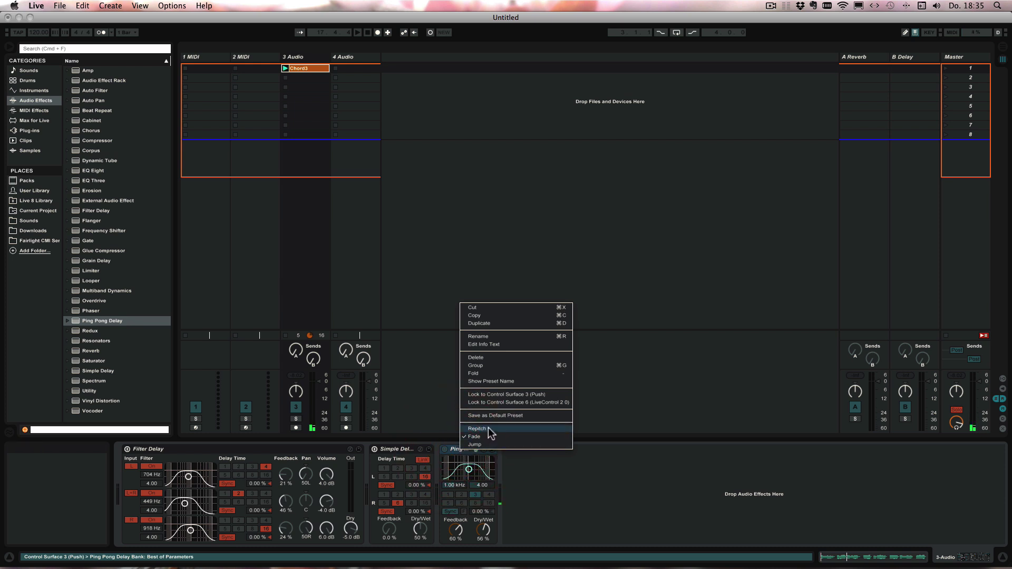
pyautogui.click(489, 428)
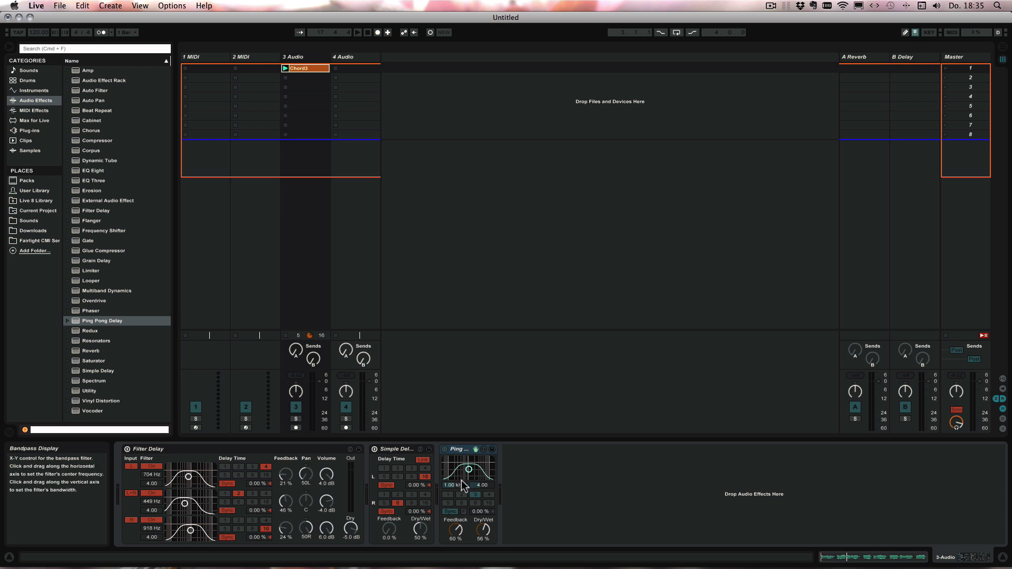
pyautogui.press('space')
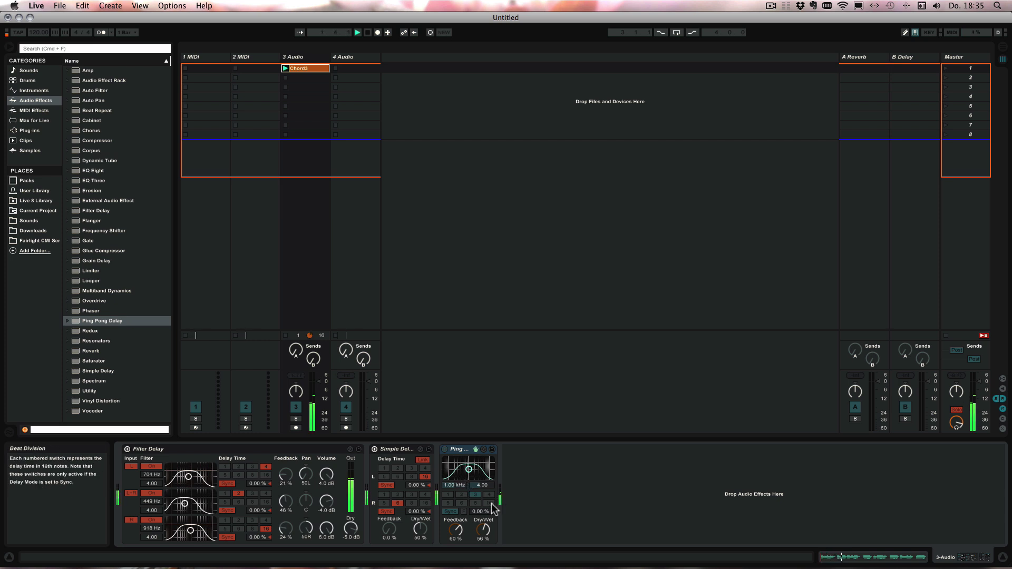
pyautogui.click(489, 504)
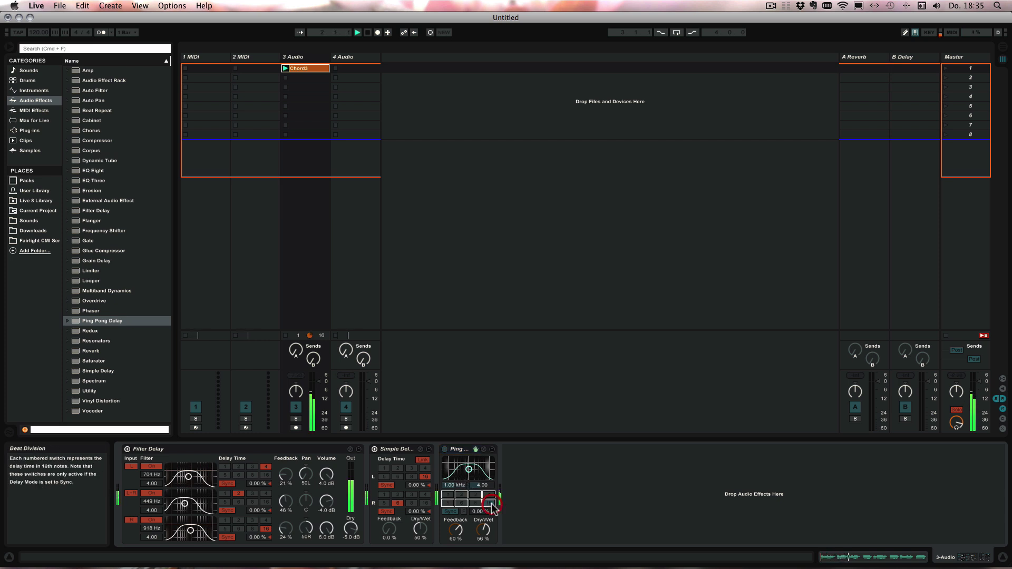
# - Freeze Ping Pong Delay, raise its feedback to 75%, and change its beat division
pyautogui.click(464, 511)
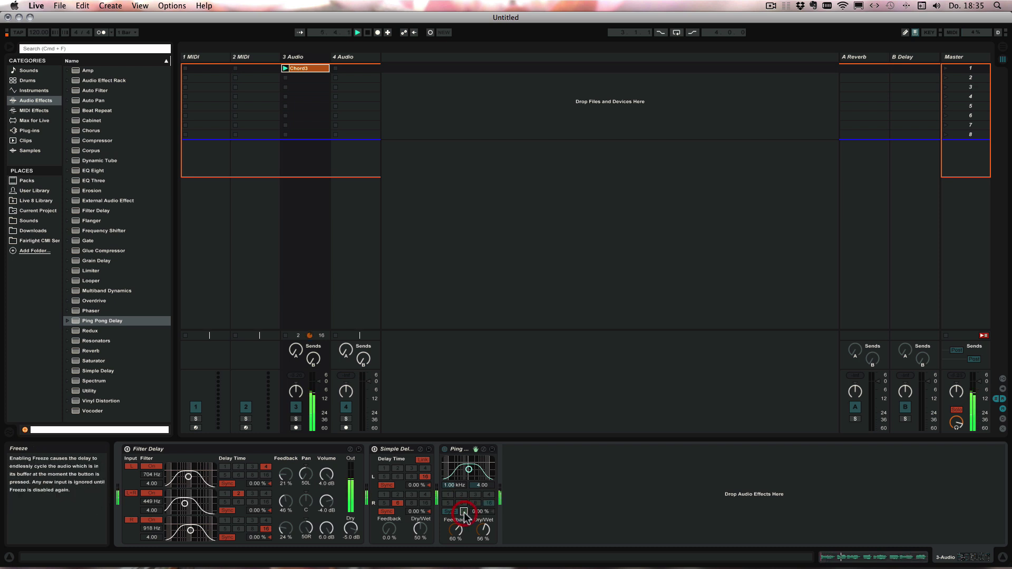
pyautogui.moveTo(456, 530); pyautogui.dragTo(482, 514)
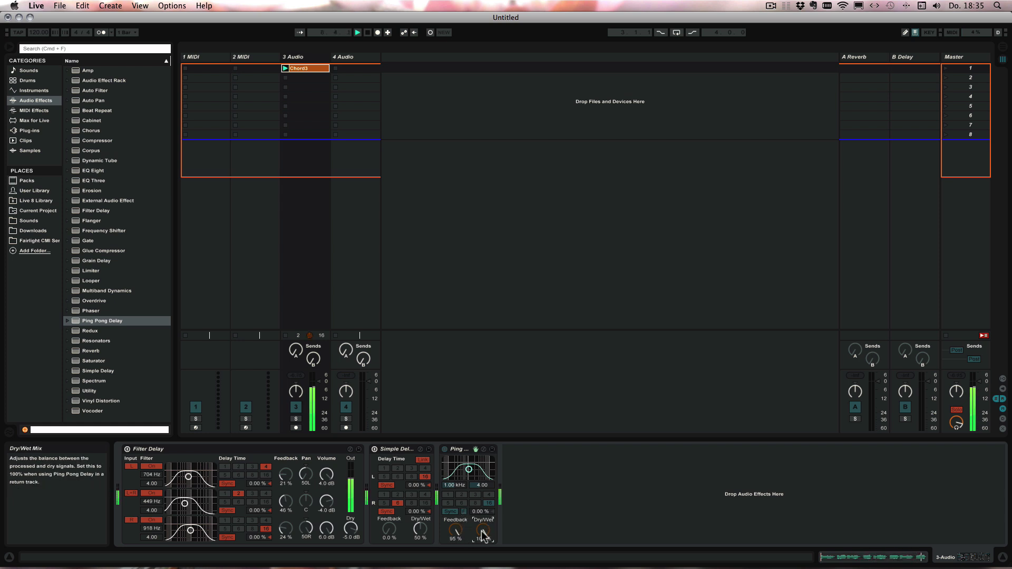
pyautogui.click(476, 501)
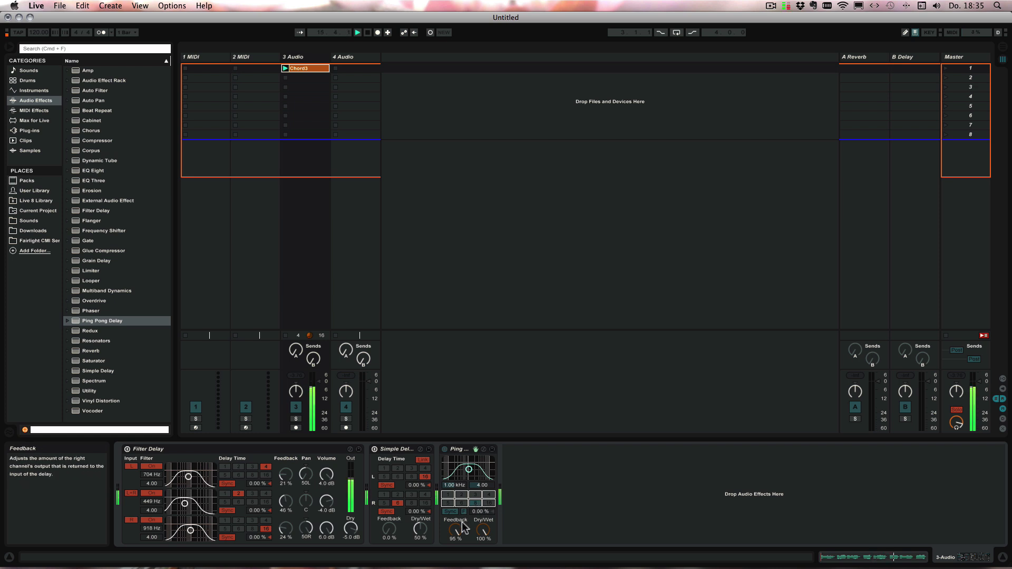
# - Bring Ping Pong feedback down to 26%, change the delay time, and lower dry/wet to 48%
pyautogui.moveTo(456, 530); pyautogui.dragTo(456, 540)
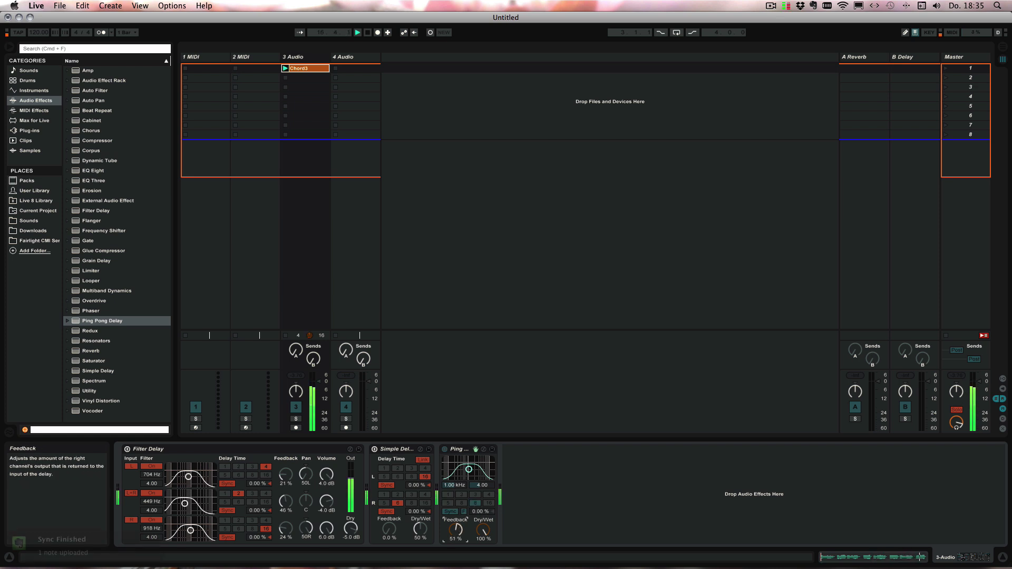
pyautogui.moveTo(455, 540); pyautogui.dragTo(458, 531)
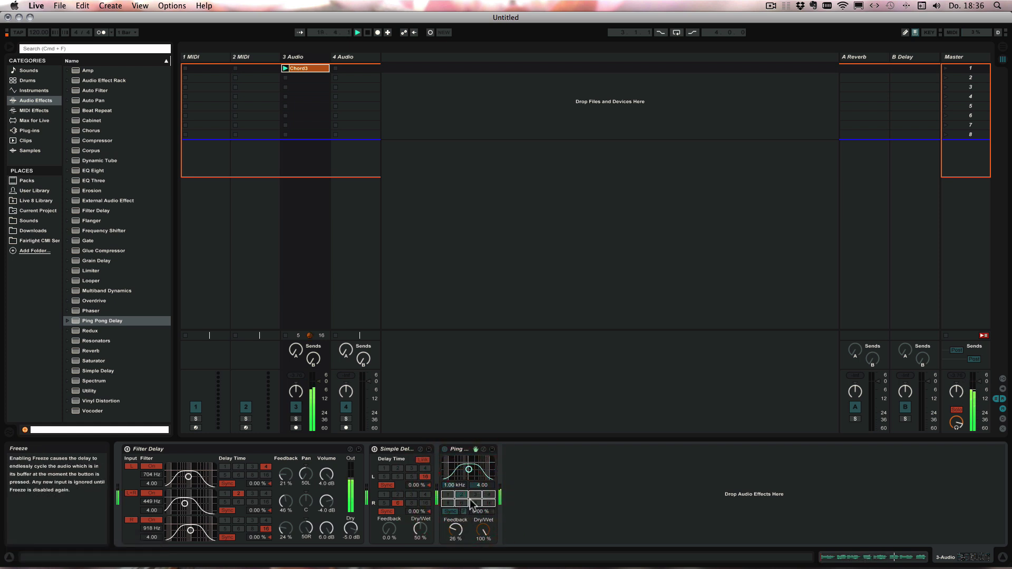
pyautogui.click(488, 495)
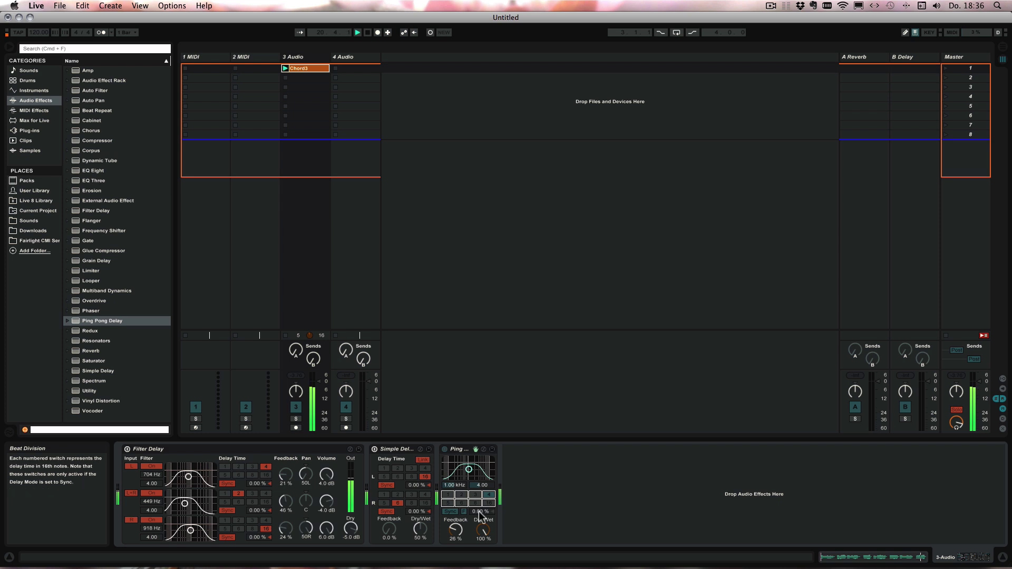
pyautogui.moveTo(483, 530); pyautogui.dragTo(483, 551)
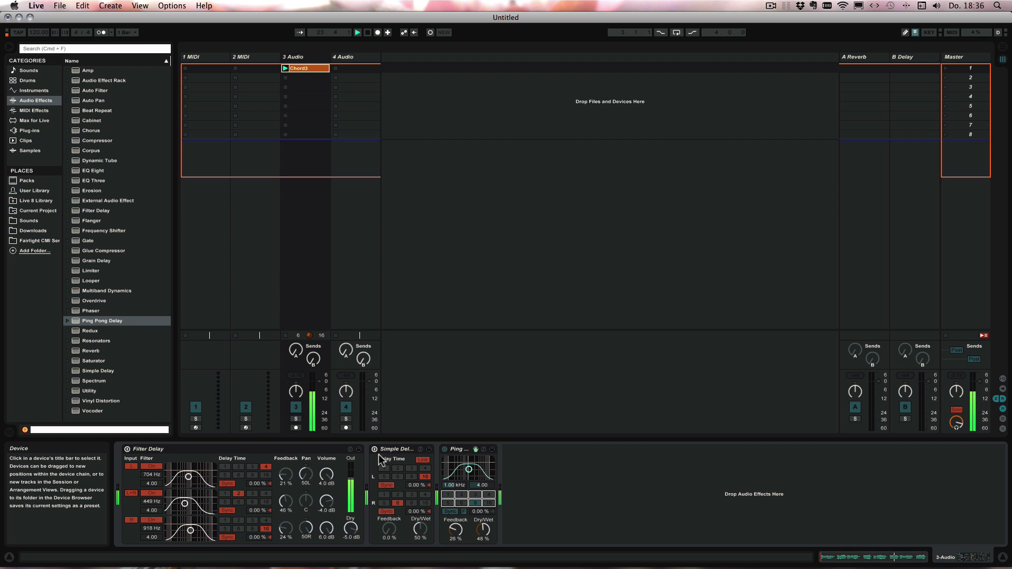
# - Stop the song and deactivate the Ping Pong Delay device
pyautogui.press('space')
pyautogui.click(445, 449)
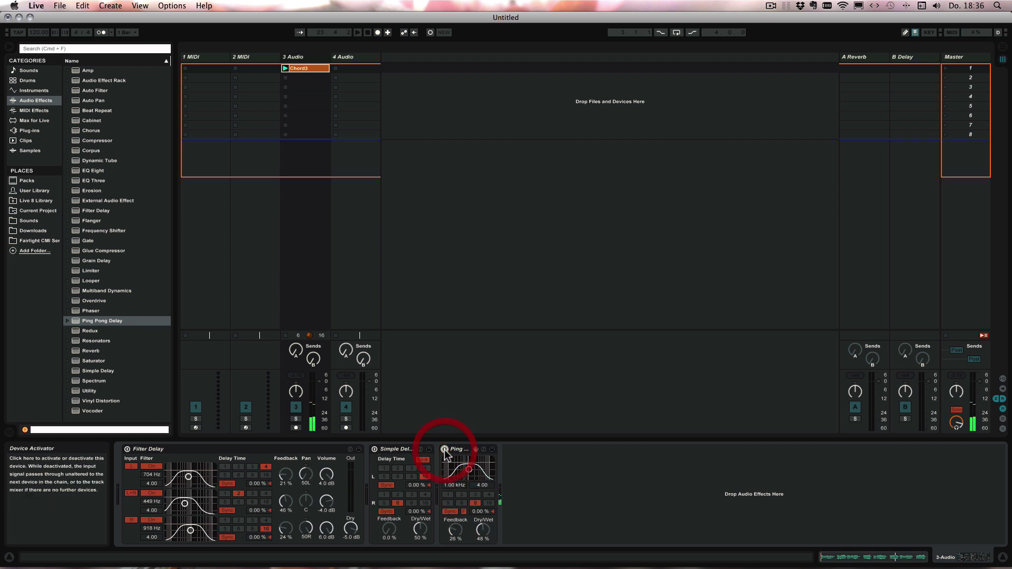